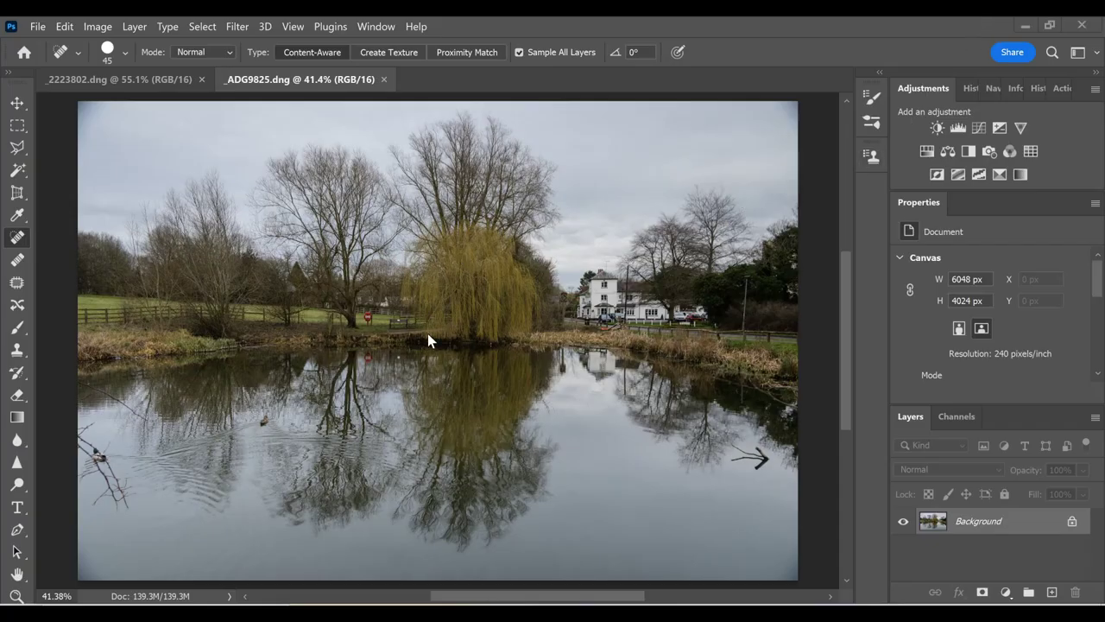
# Compare the infrared _2223802.dng and colour _ADG9825.dng photos, finishing on the colour one
pyautogui.click(126, 80)
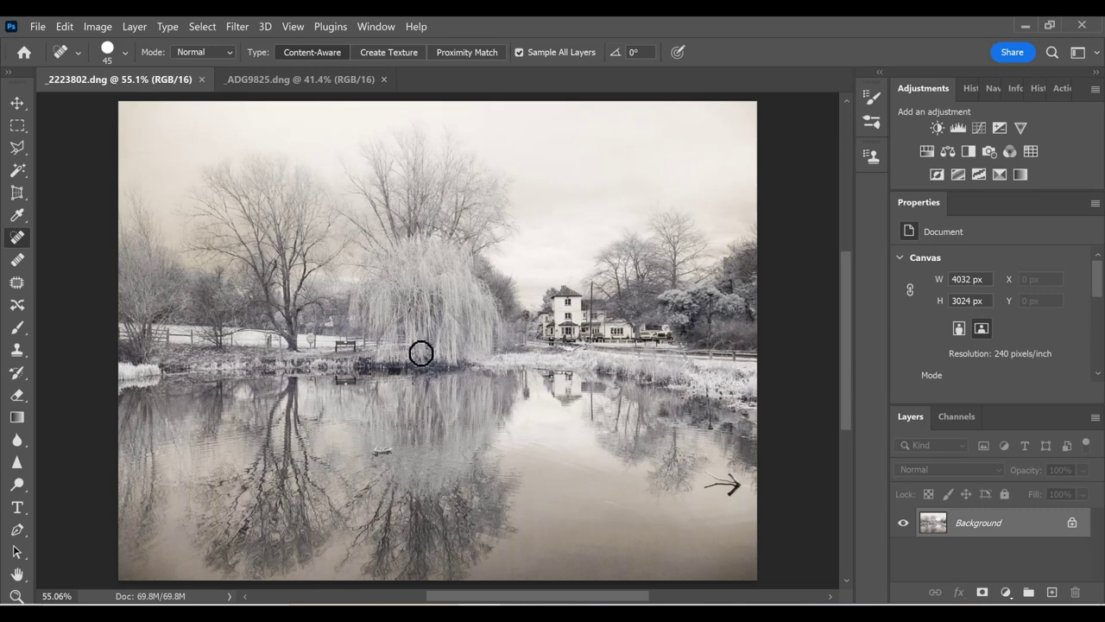
pyautogui.click(304, 79)
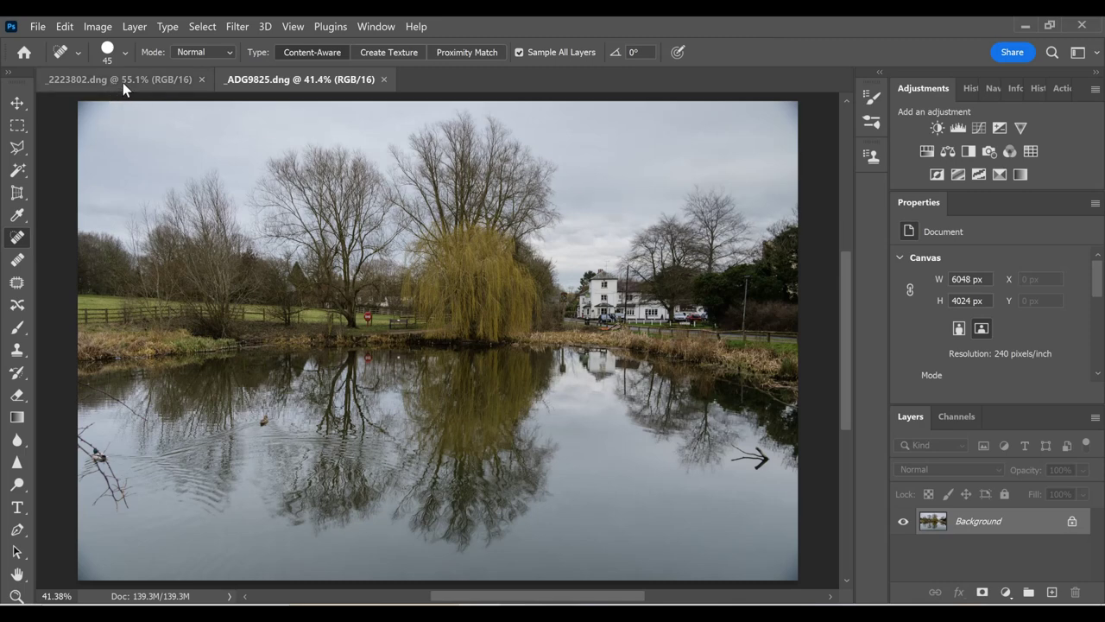
pyautogui.click(168, 79)
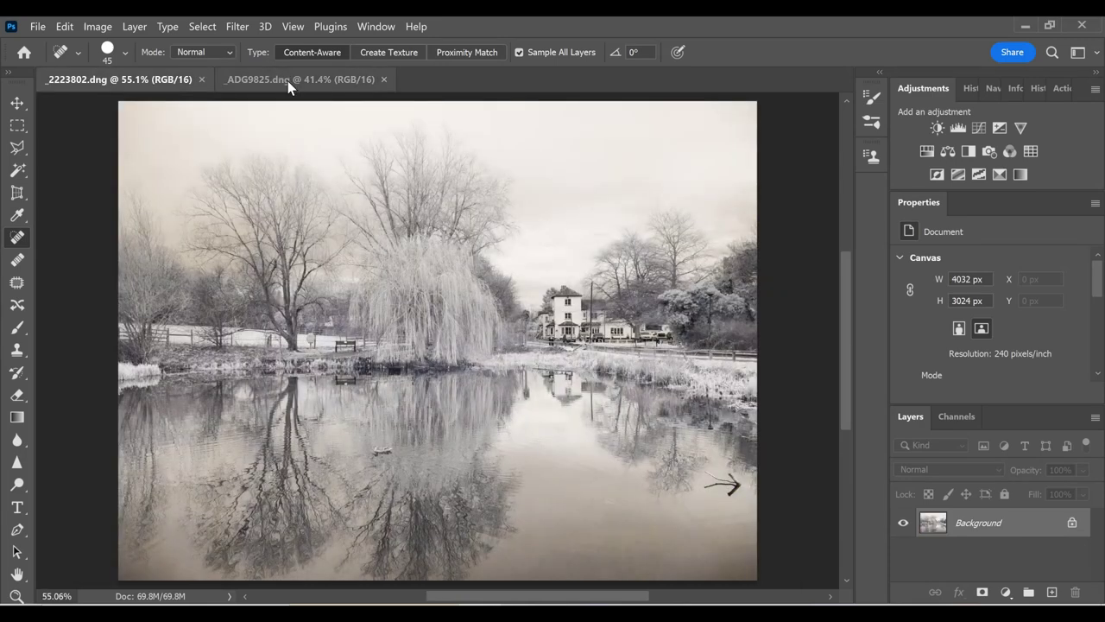
pyautogui.click(287, 80)
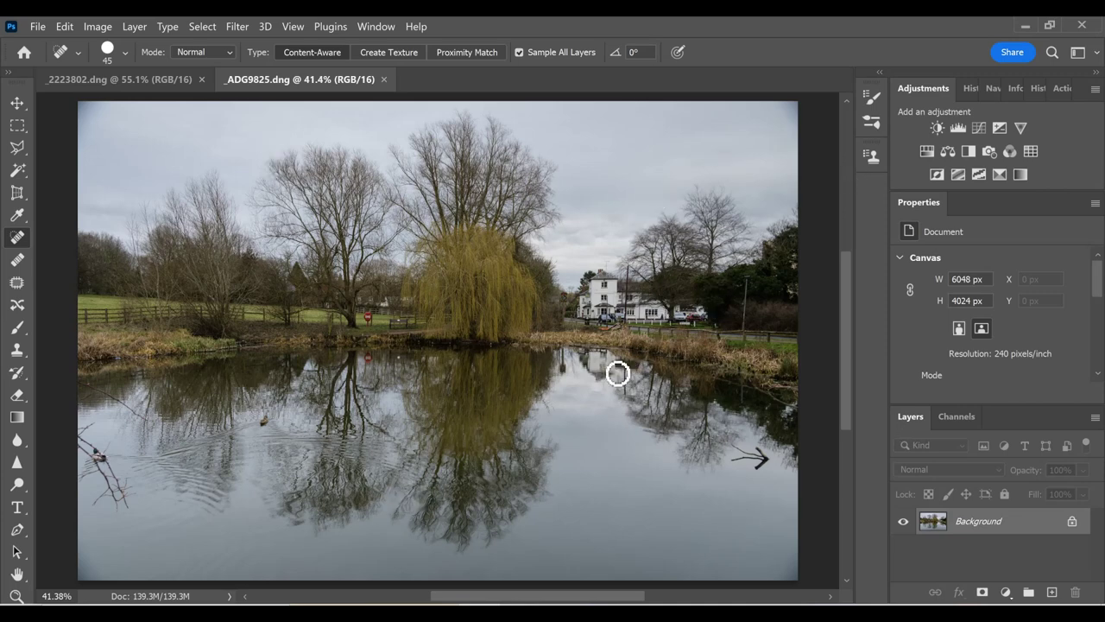
pyautogui.click(37, 27)
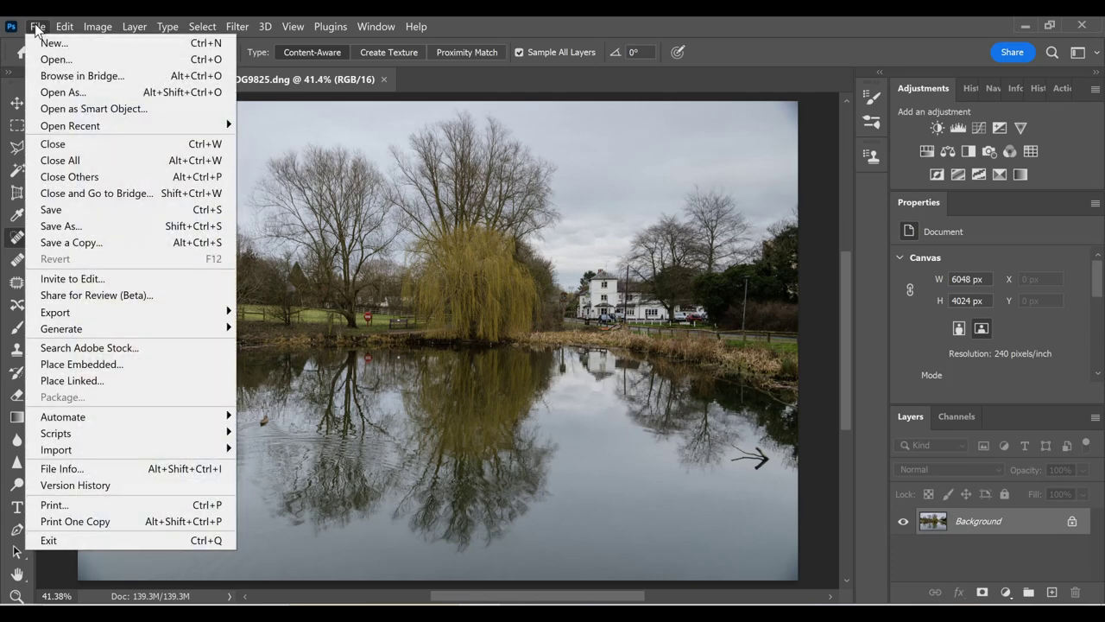
# Load both open pond photos into a stack with Attempt to Automatically Align Source Images on
pyautogui.moveTo(106, 430)
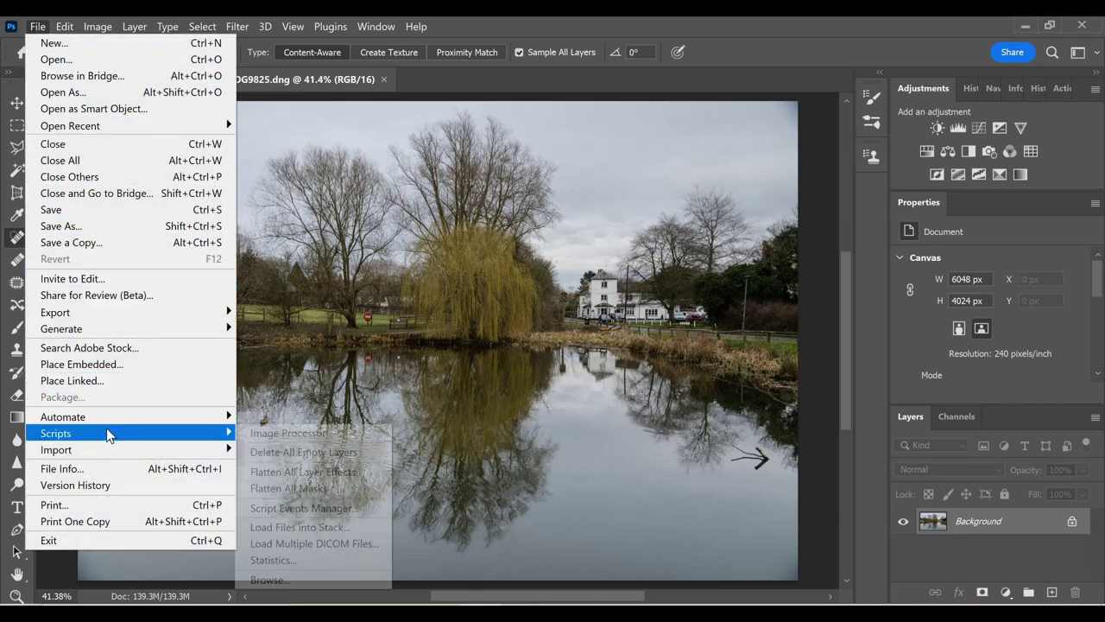
pyautogui.click(298, 526)
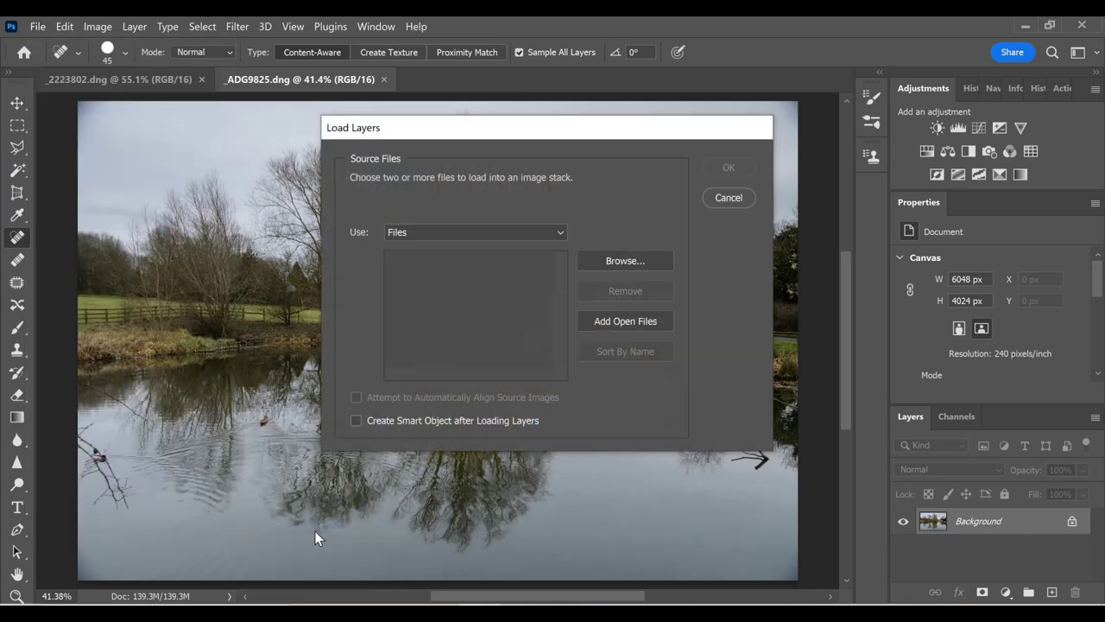
pyautogui.click(634, 321)
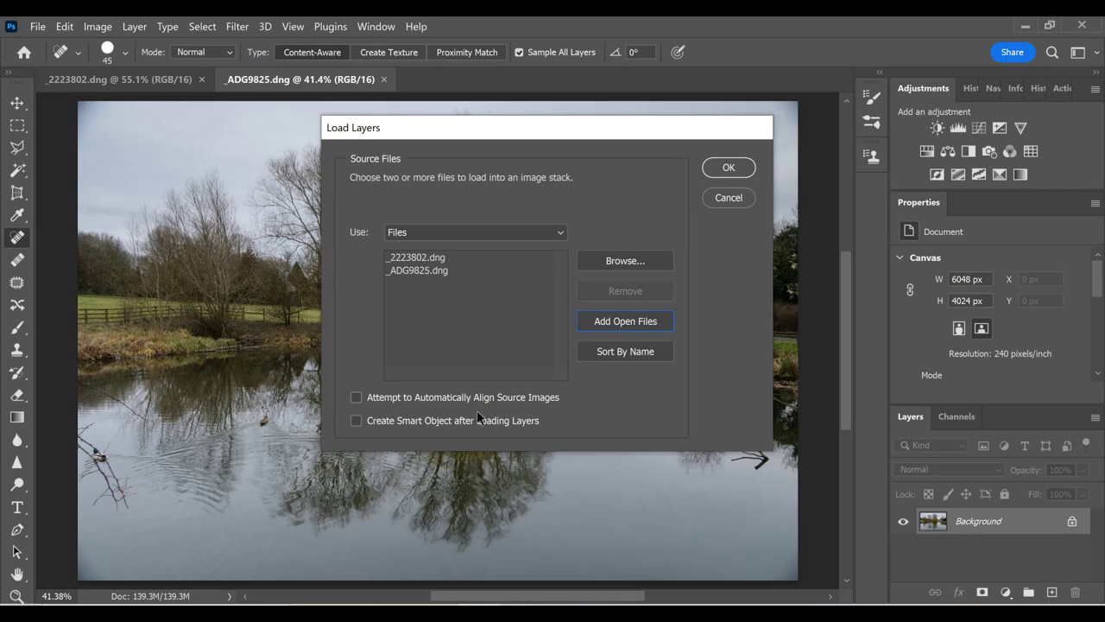
pyautogui.click(357, 398)
pyautogui.click(732, 168)
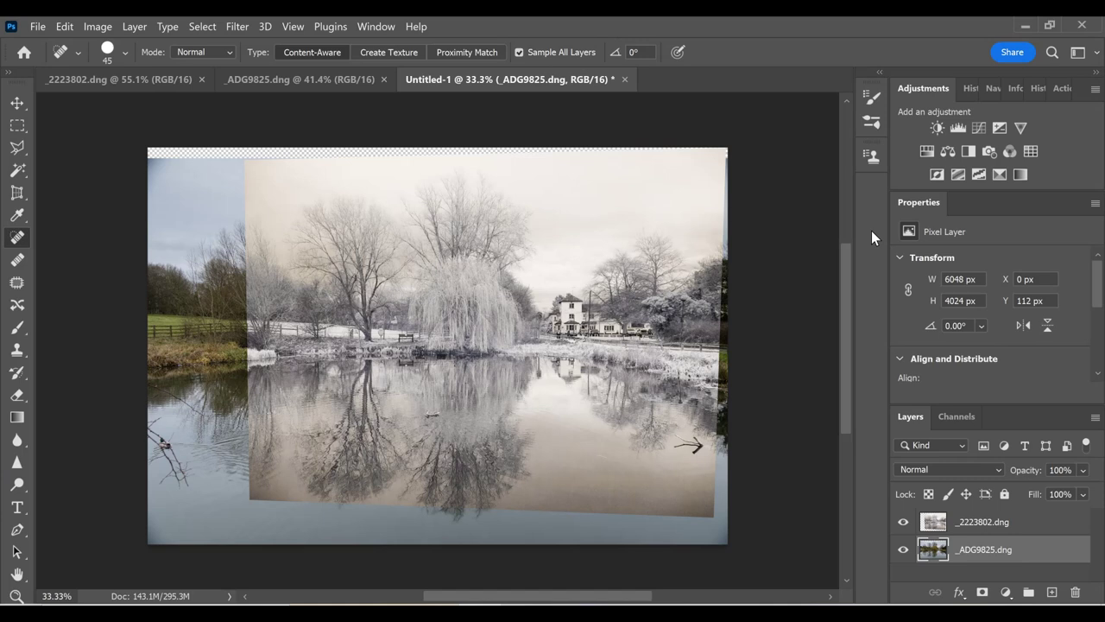
pyautogui.click(903, 522)
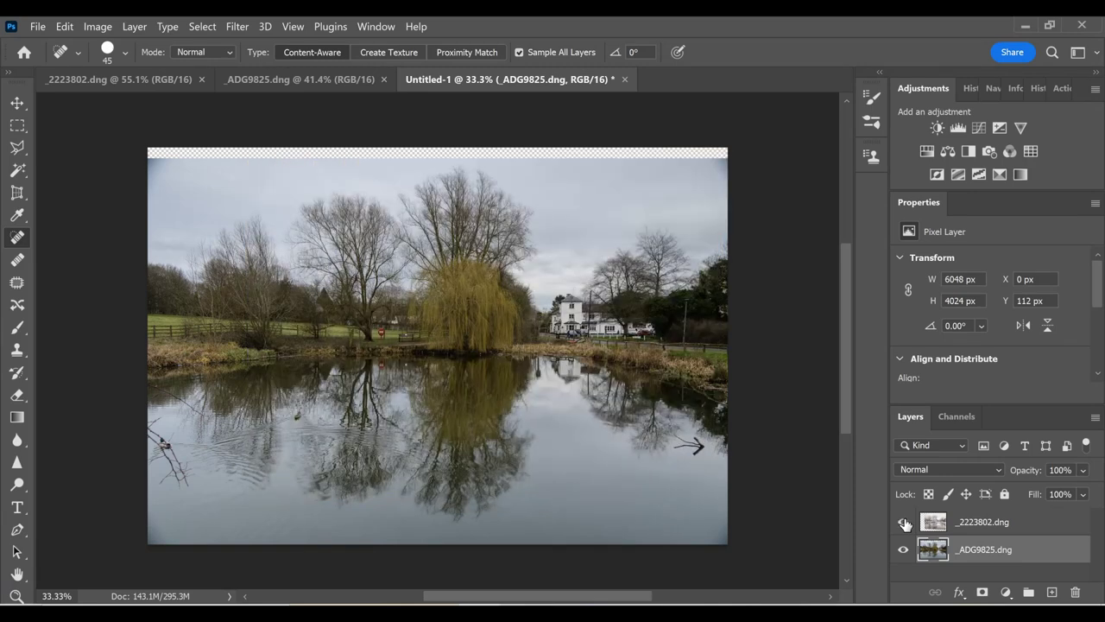
pyautogui.click(904, 522)
pyautogui.click(903, 523)
pyautogui.click(903, 522)
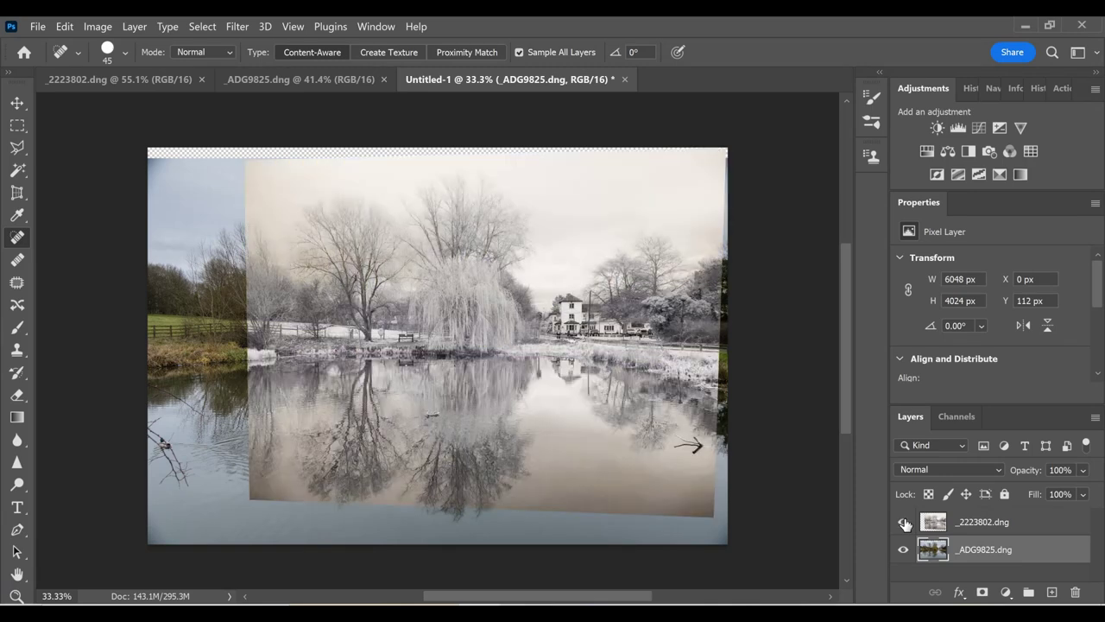
pyautogui.click(903, 522)
pyautogui.click(903, 522)
# Perspective-crop the stacked scene with adjusted corner handles, trimming it to 5198 × 3846 px
pyautogui.click(18, 193)
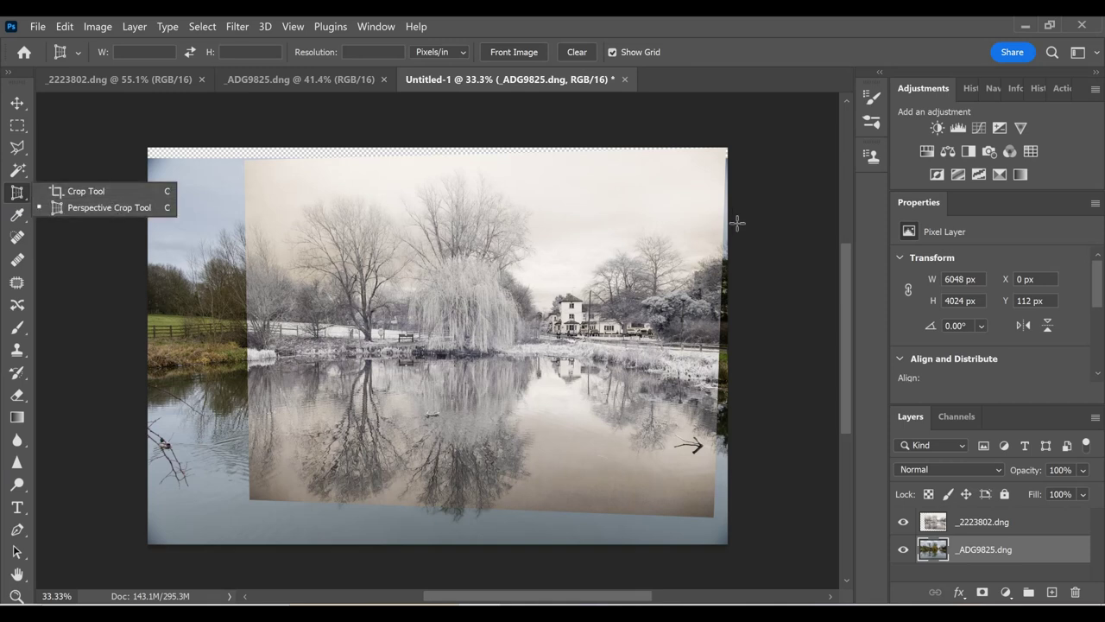
pyautogui.moveTo(722, 153); pyautogui.dragTo(256, 497)
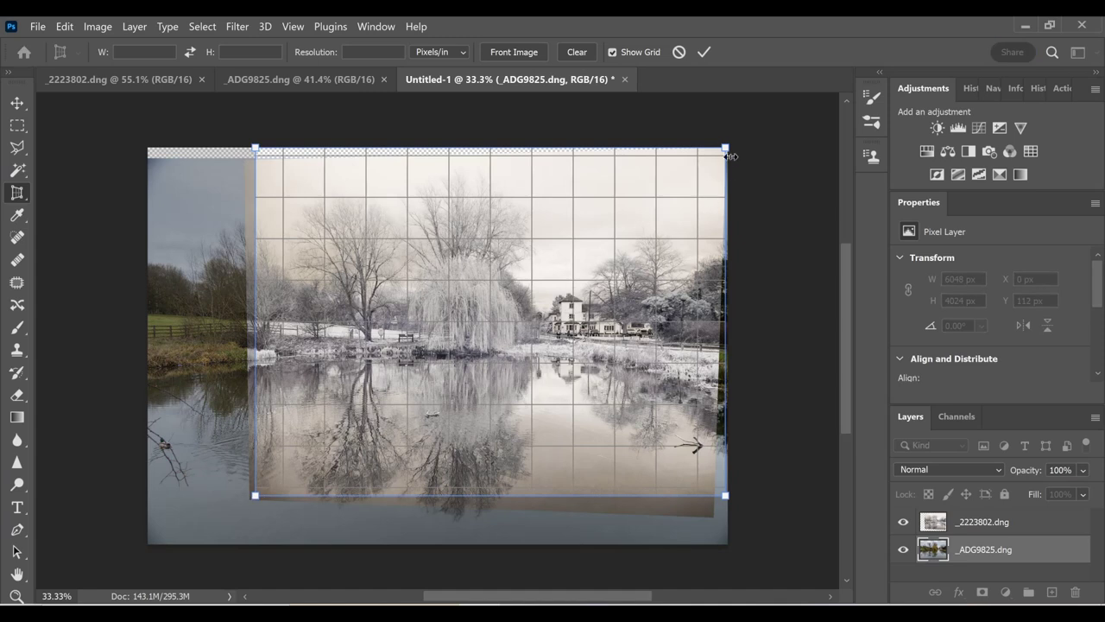
pyautogui.moveTo(725, 153); pyautogui.dragTo(721, 160)
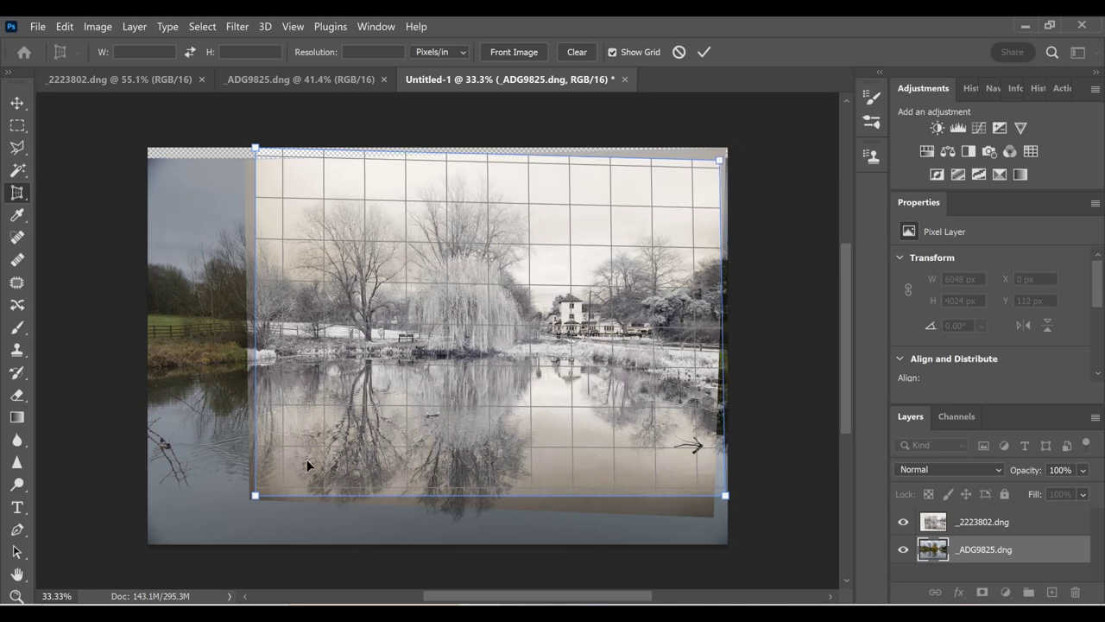
pyautogui.moveTo(257, 149); pyautogui.dragTo(247, 160)
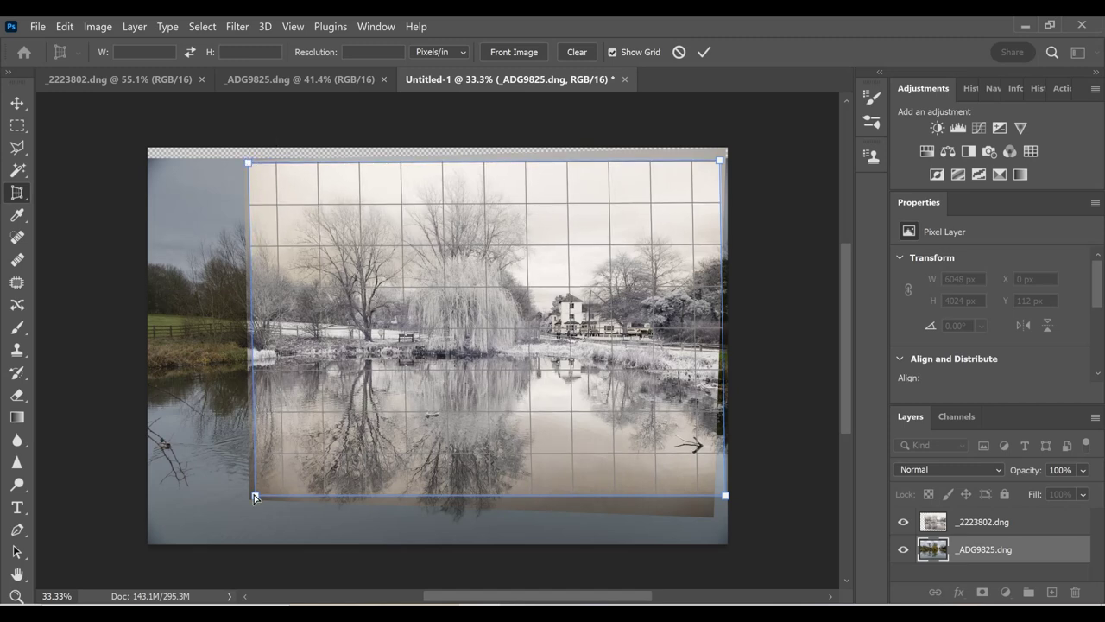
pyautogui.moveTo(255, 498); pyautogui.dragTo(252, 498)
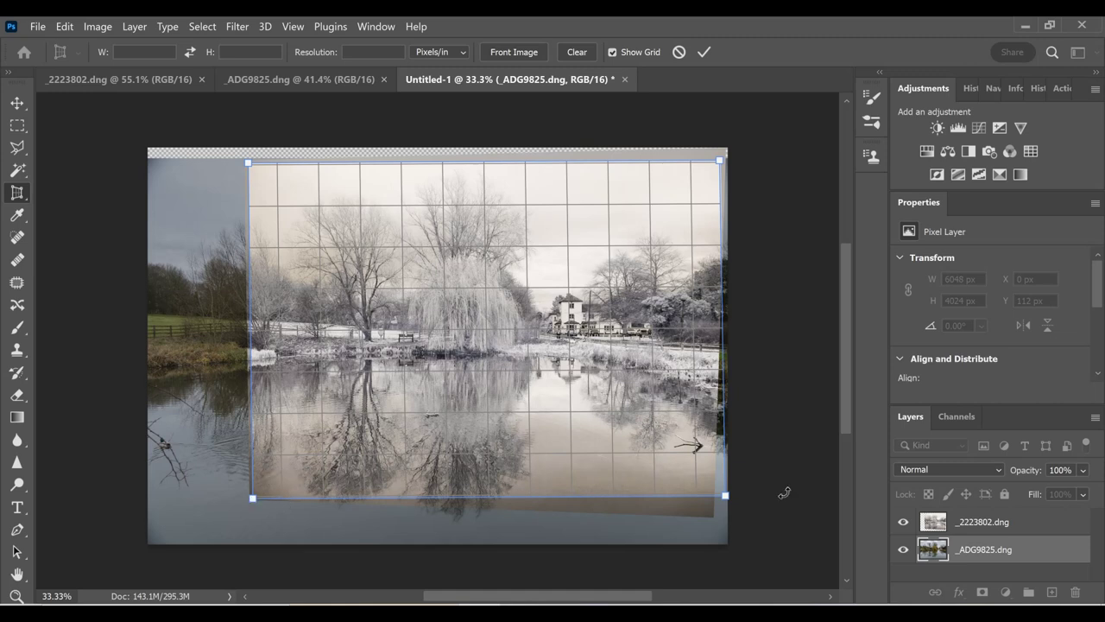
pyautogui.moveTo(730, 499); pyautogui.dragTo(712, 518)
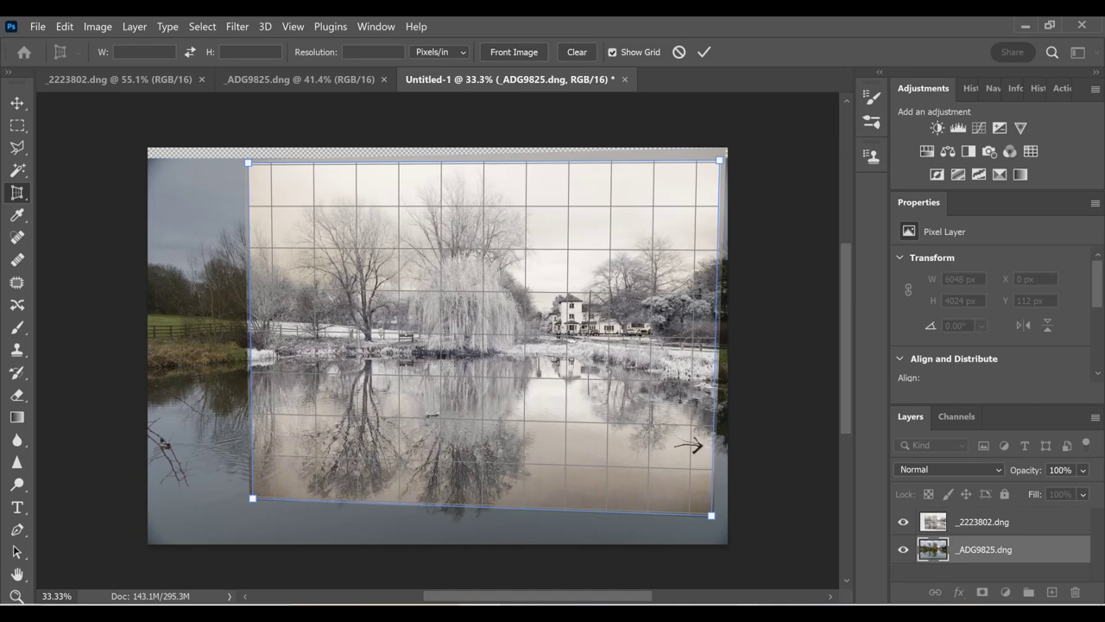
pyautogui.press('Return')
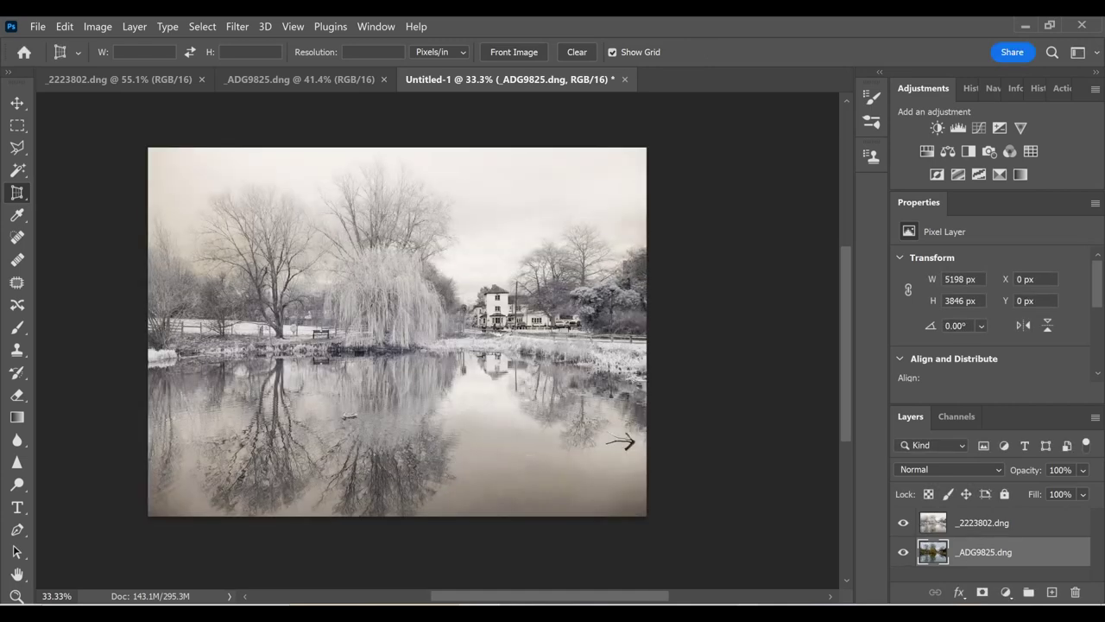
# Fit the photo on screen, toggle the infrared layer's visibility to compare, then select it
pyautogui.hotkey('ctrl', '0')
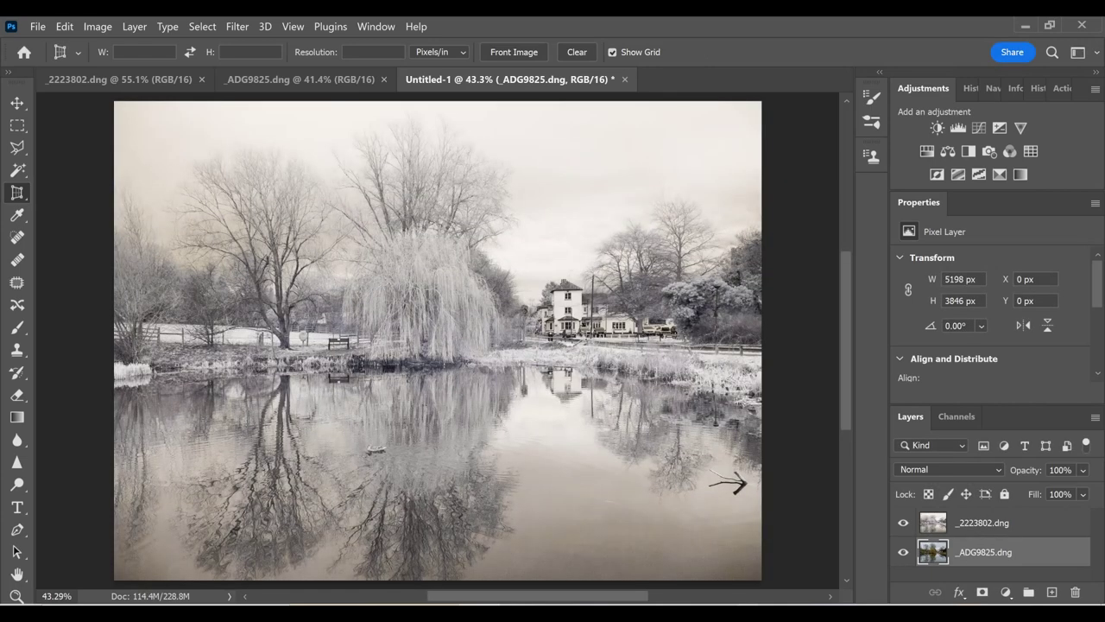
pyautogui.click(903, 523)
pyautogui.click(903, 523)
pyautogui.click(904, 523)
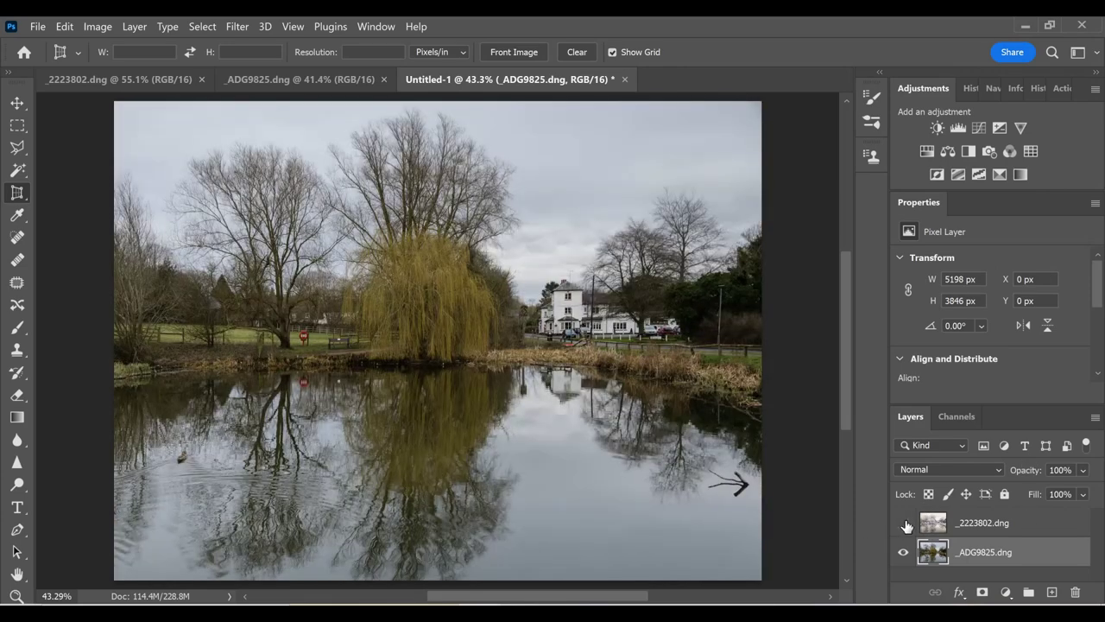
pyautogui.click(903, 524)
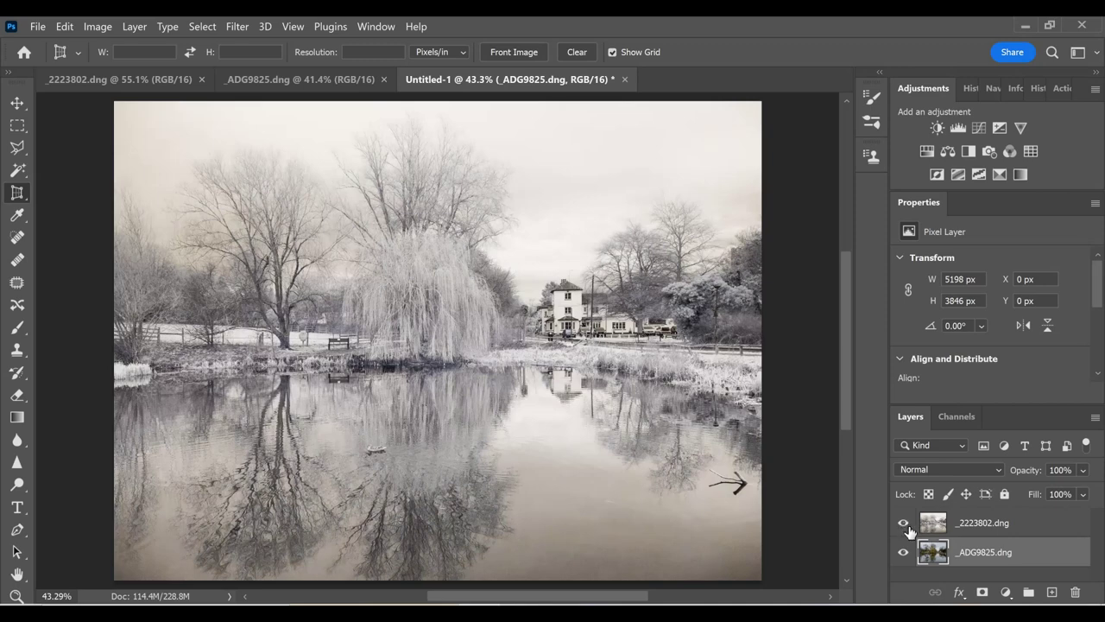
pyautogui.click(983, 530)
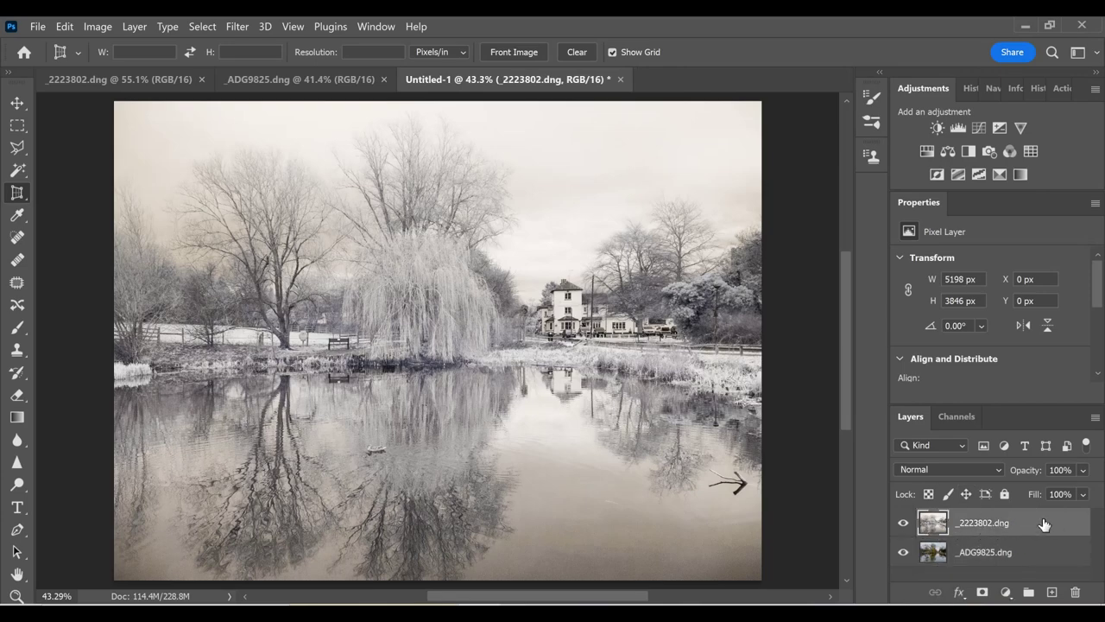
# Set the _2223802.dng layer's blend mode to Luminosity
pyautogui.click(961, 470)
pyautogui.scroll(-1, 958, 471)
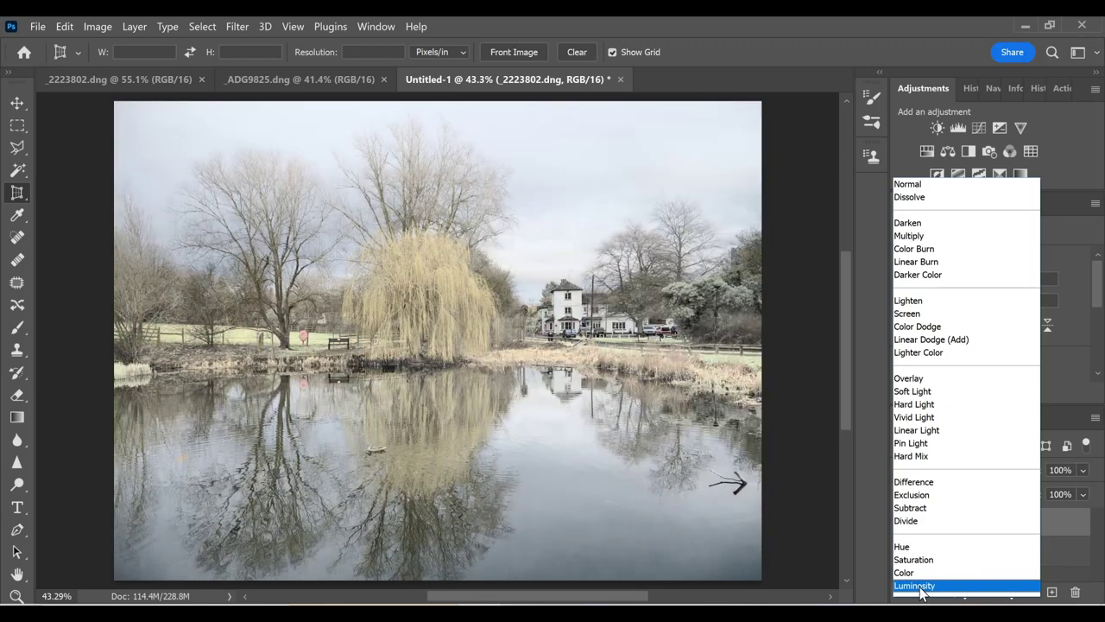
pyautogui.click(921, 587)
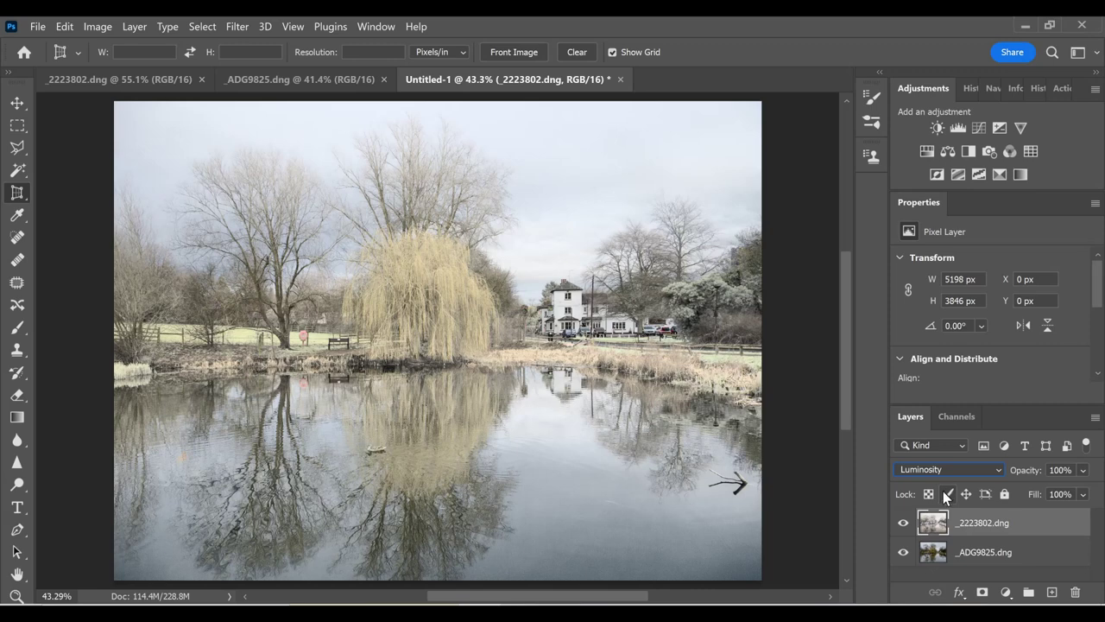
pyautogui.press('j')
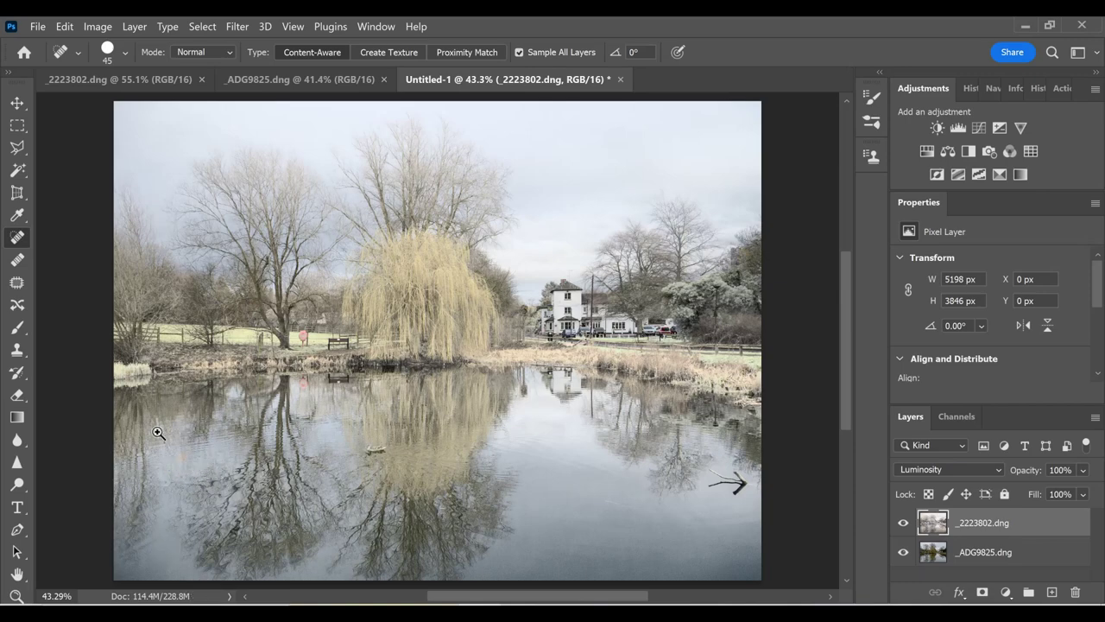
# Zoom in, add a new empty layer, and heal the orange blob
pyautogui.moveTo(185, 450); pyautogui.dragTo(247, 502)
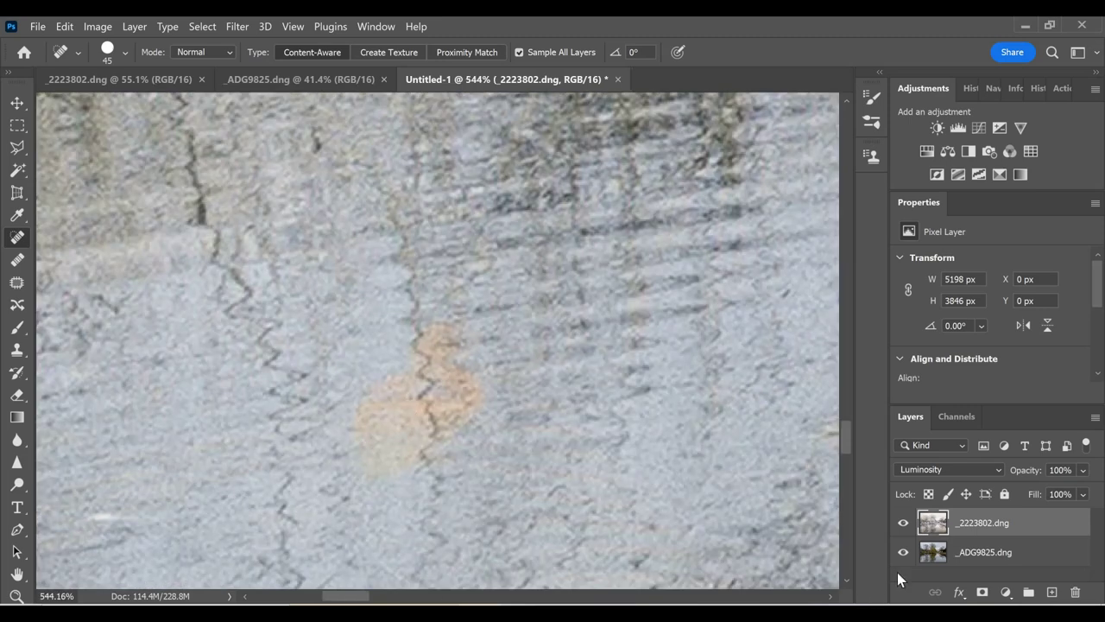
pyautogui.click(1051, 593)
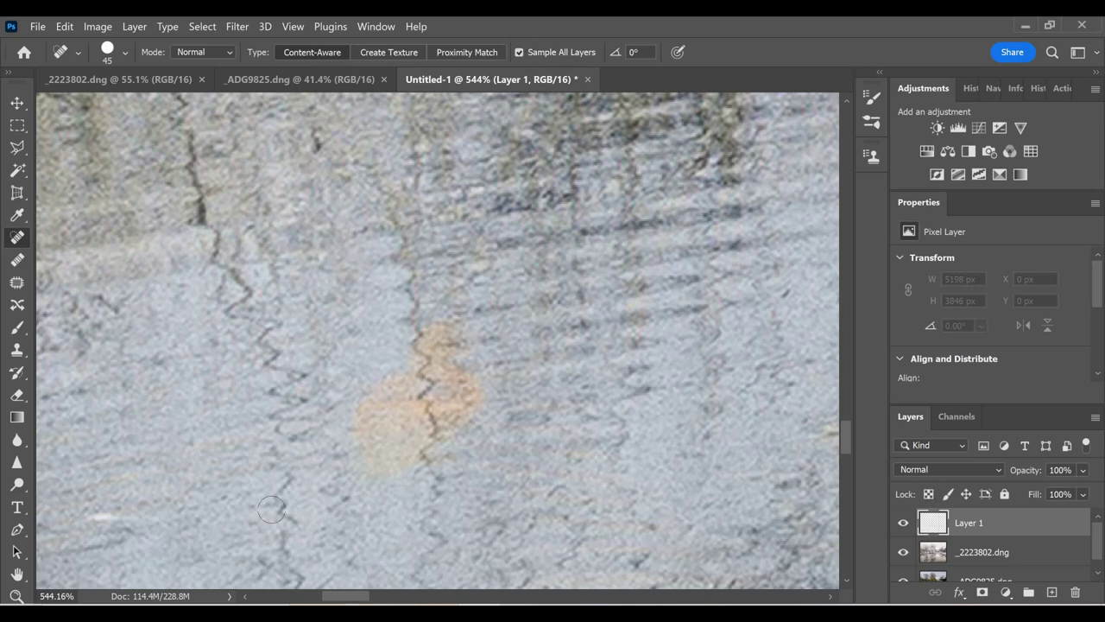
pyautogui.moveTo(396, 303)
pyautogui.mouseDown()
pyautogui.moveTo(370, 400)
pyautogui.moveTo(319, 441)
pyautogui.moveTo(314, 391)
pyautogui.moveTo(388, 345)
pyautogui.mouseUp()
# Pan to the red buoy's reflection in the water and heal it away
pyautogui.press('space')
pyautogui.moveTo(474, 320)
pyautogui.mouseDown()
pyautogui.moveTo(331, 518)
pyautogui.moveTo(332, 340)
pyautogui.moveTo(346, 406)
pyautogui.moveTo(435, 336)
pyautogui.moveTo(362, 259)
pyautogui.moveTo(330, 183)
pyautogui.moveTo(210, 212)
pyautogui.moveTo(152, 136)
pyautogui.mouseUp()
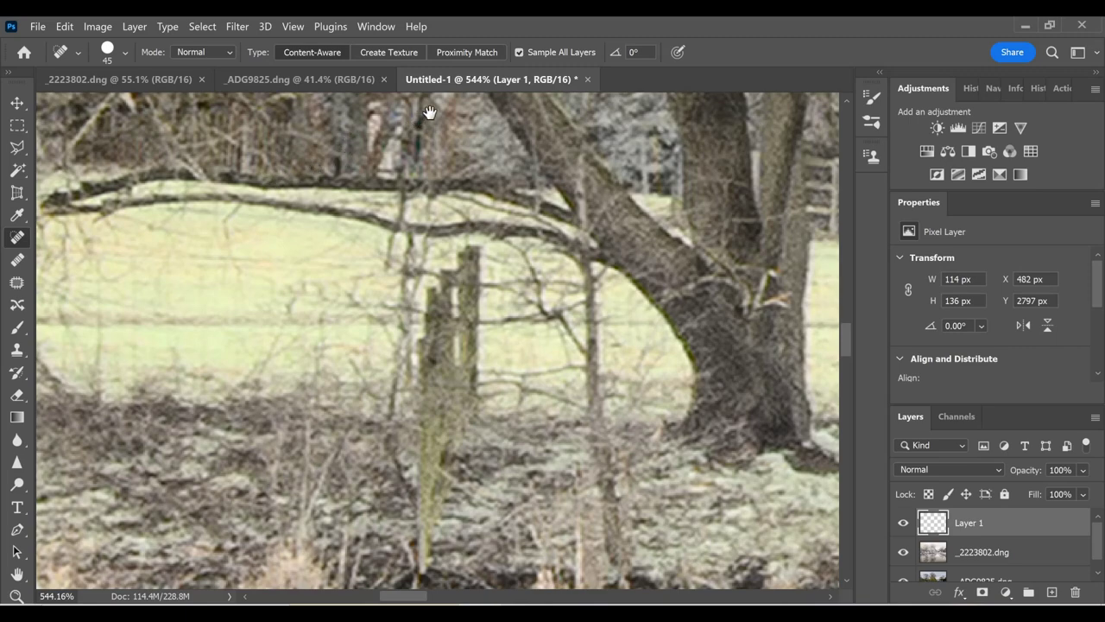
pyautogui.moveTo(470, 306)
pyautogui.mouseDown()
pyautogui.moveTo(423, 185)
pyautogui.moveTo(288, 169)
pyautogui.moveTo(219, 420)
pyautogui.moveTo(431, 304)
pyautogui.moveTo(388, 250)
pyautogui.moveTo(367, 293)
pyautogui.moveTo(432, 436)
pyautogui.moveTo(479, 285)
pyautogui.moveTo(492, 298)
pyautogui.moveTo(493, 354)
pyautogui.moveTo(470, 440)
pyautogui.moveTo(458, 447)
pyautogui.mouseUp()
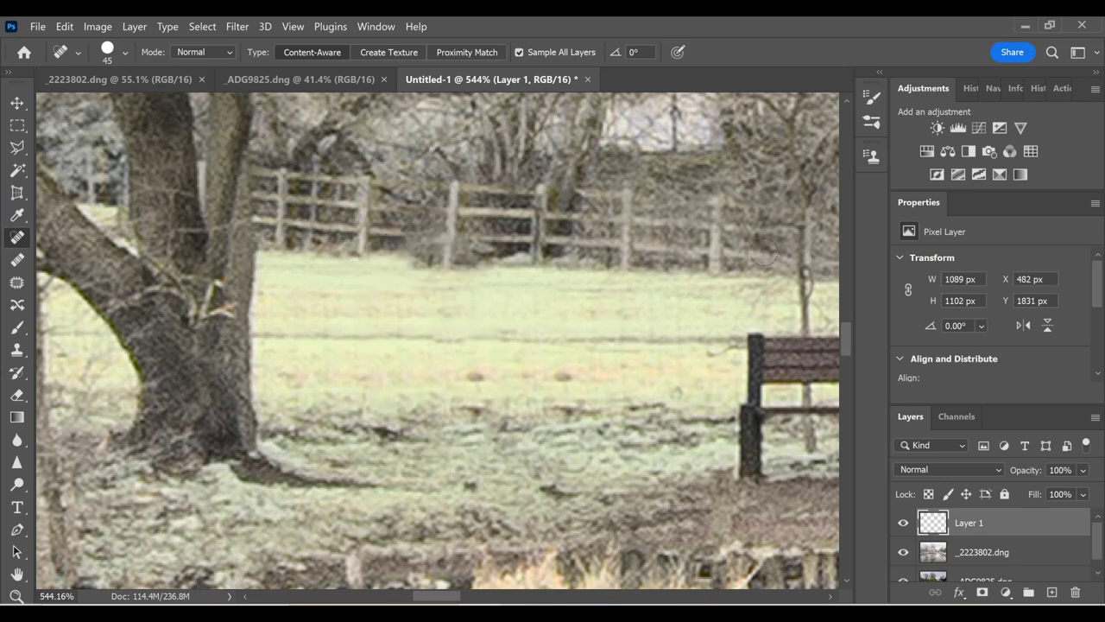
pyautogui.moveTo(501, 413); pyautogui.dragTo(528, 140)
pyautogui.moveTo(518, 484); pyautogui.dragTo(510, 259)
pyautogui.moveTo(553, 457); pyautogui.dragTo(555, 357)
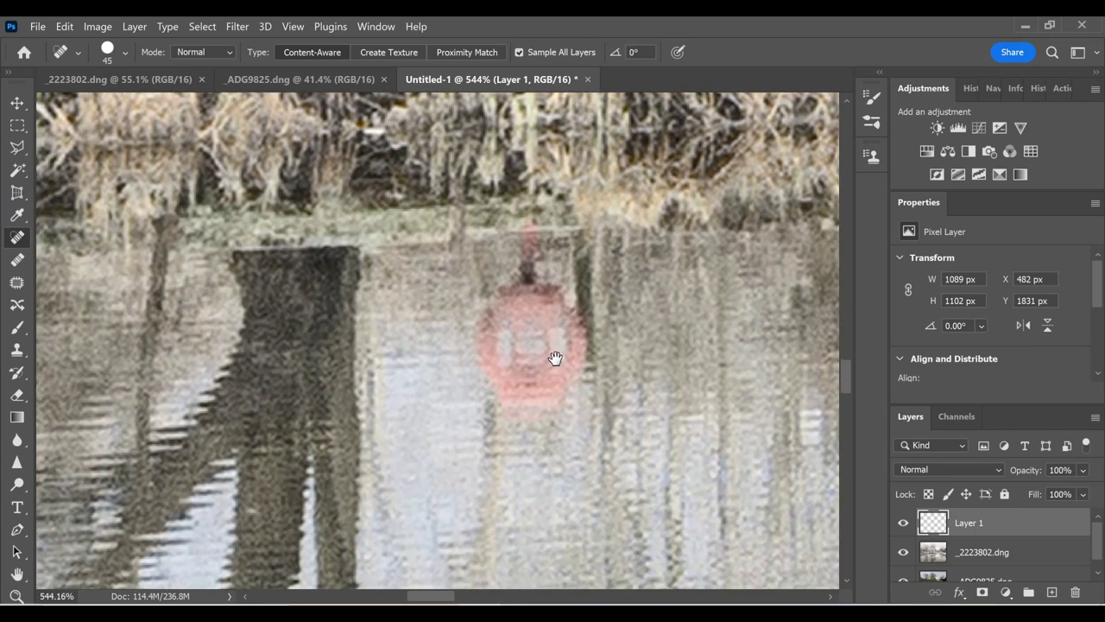
pyautogui.moveTo(577, 246)
pyautogui.mouseDown()
pyautogui.moveTo(563, 389)
pyautogui.moveTo(488, 345)
pyautogui.moveTo(524, 250)
pyautogui.moveTo(501, 317)
pyautogui.mouseUp()
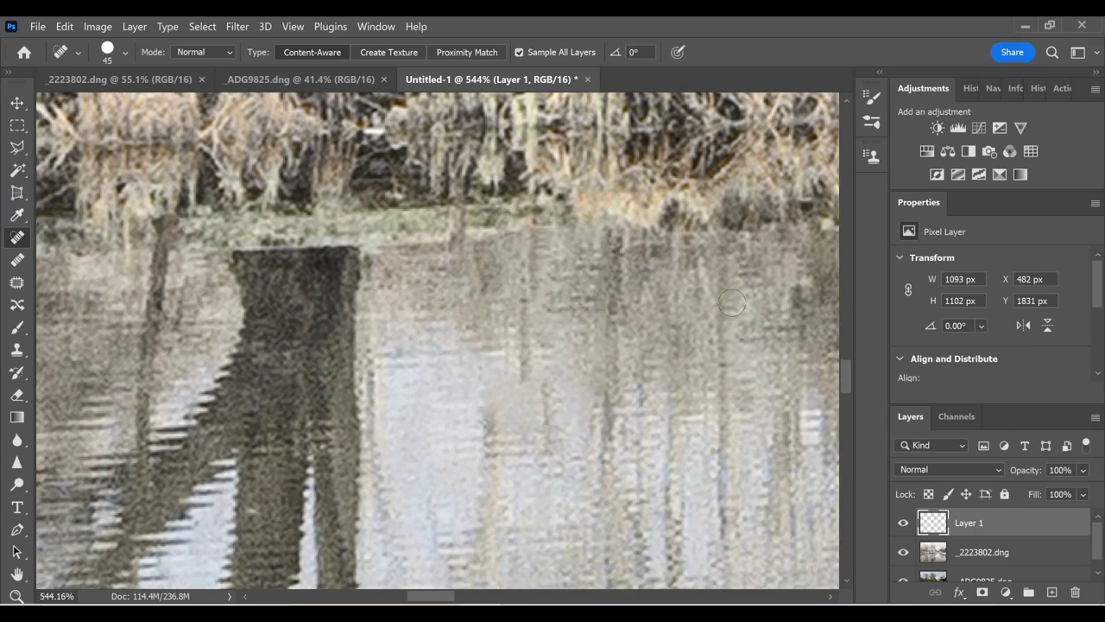
pyautogui.hotkey('ctrl', '0')
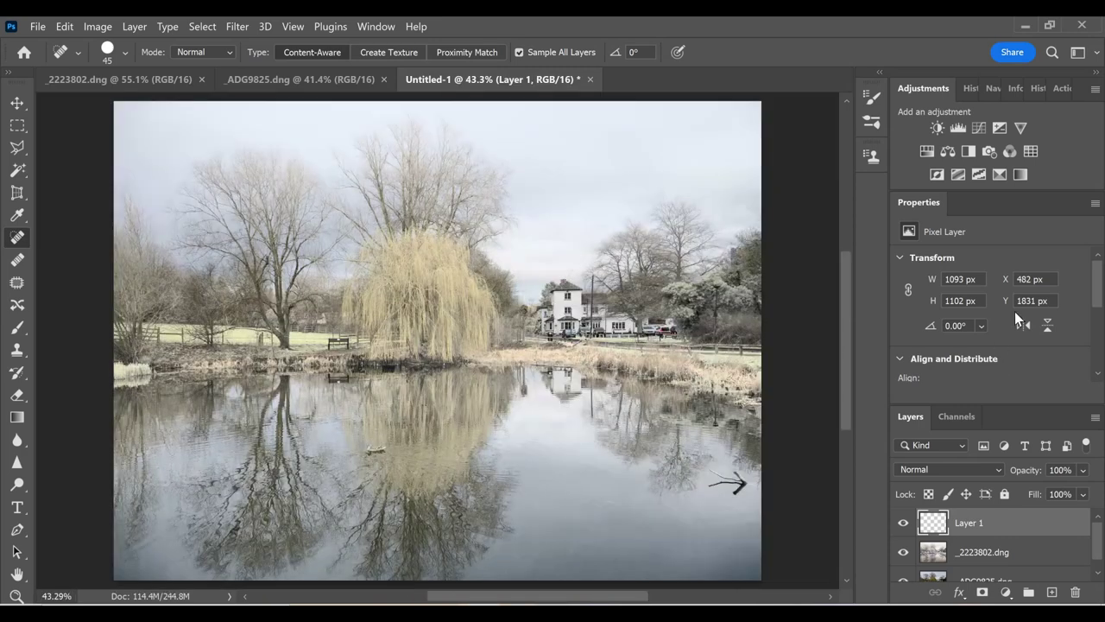